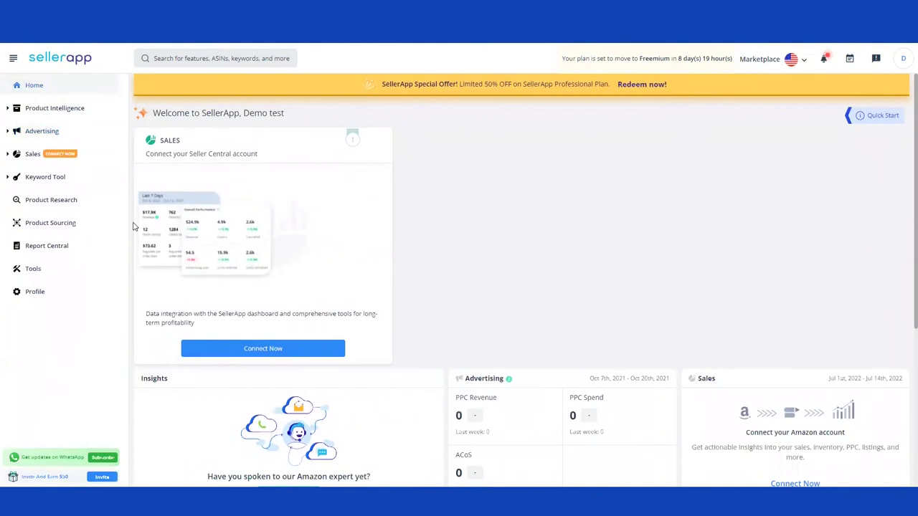
- Create a blank Dayparting rule from the Budget Management automation blueprint templates
click(42, 131)
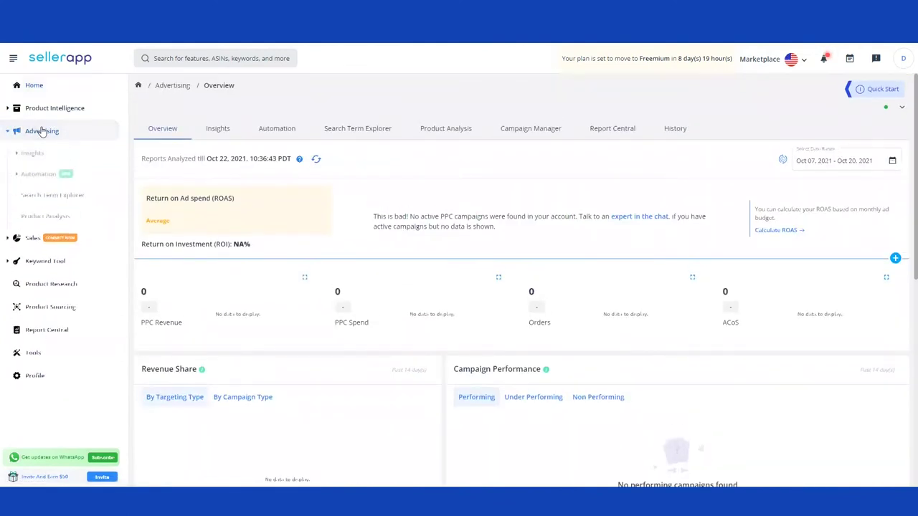
click(23, 178)
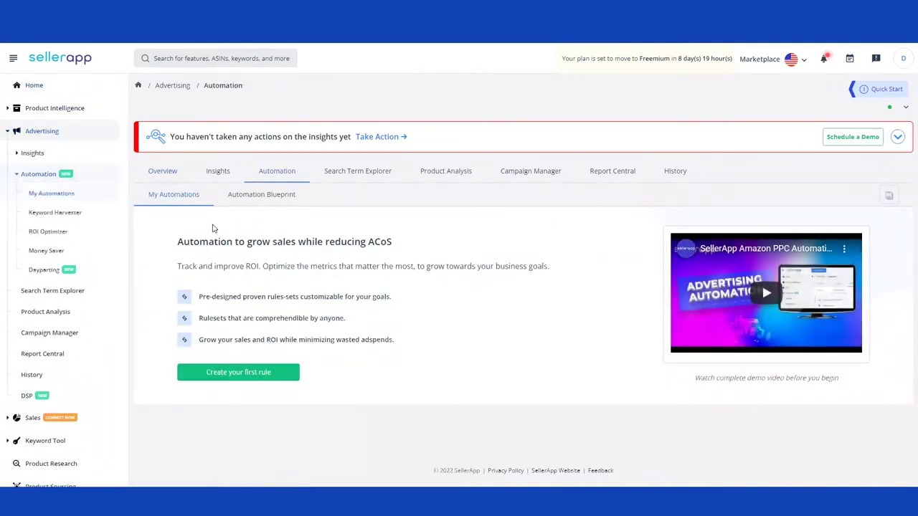
click(263, 195)
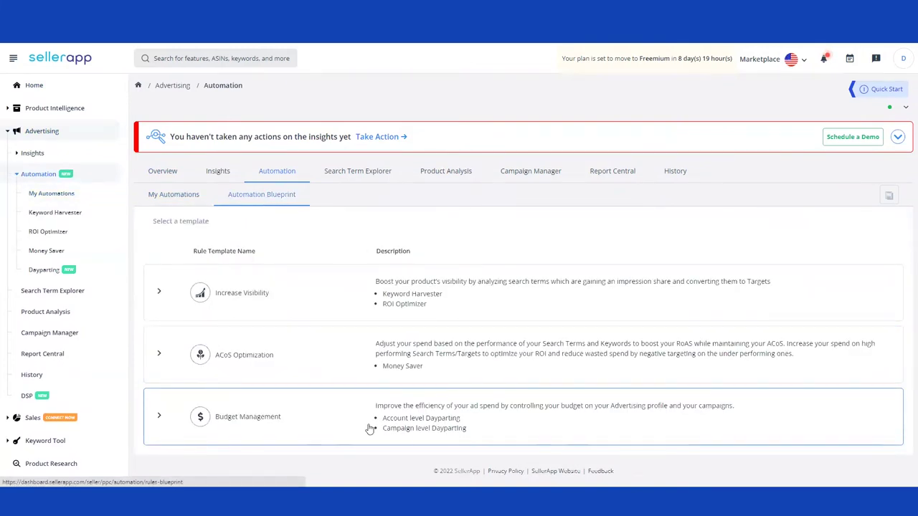
click(322, 428)
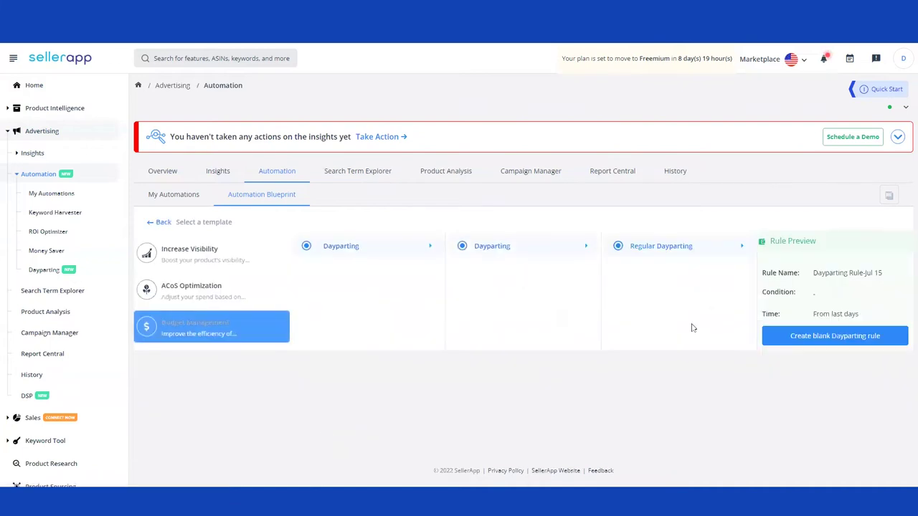
click(800, 341)
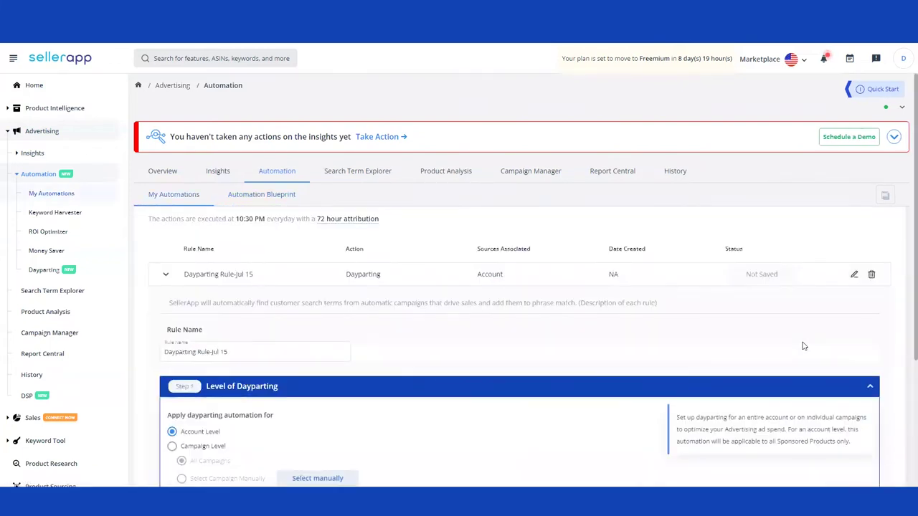
- Replace the rule name with 'Test Dayparting' and apply the rule at campaign level
scroll(461, 350, down, 2)
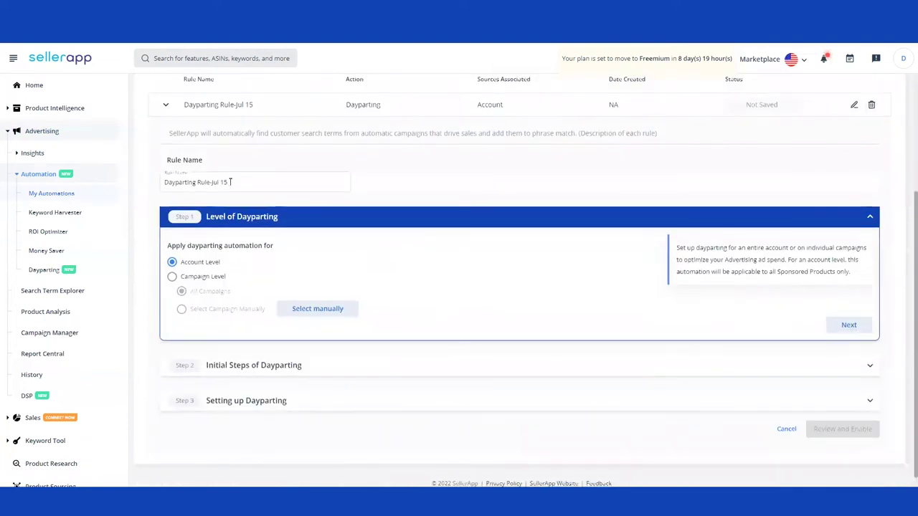
drag(240, 181, 124, 172)
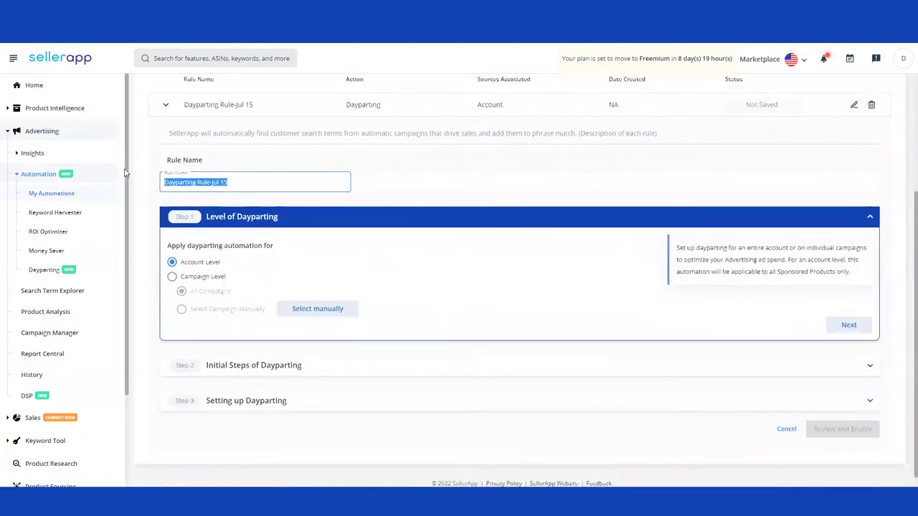
text(Tes)
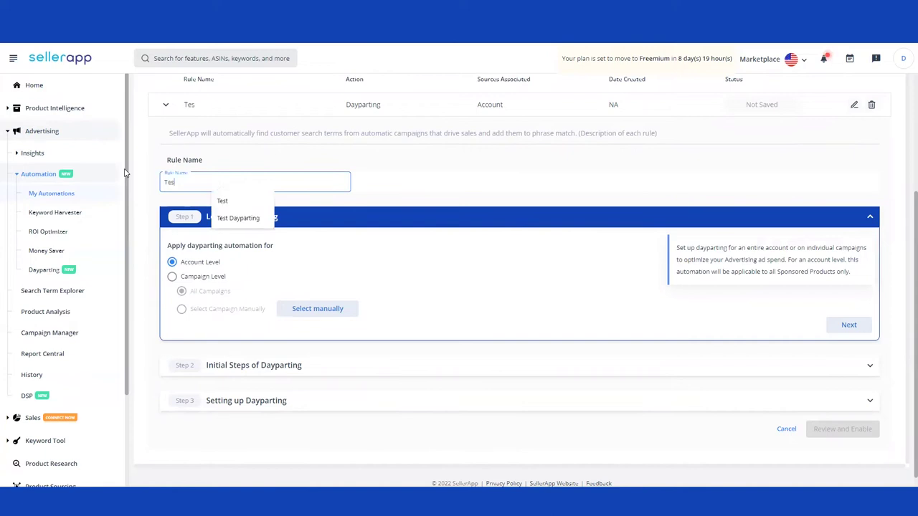
text(t Daypa)
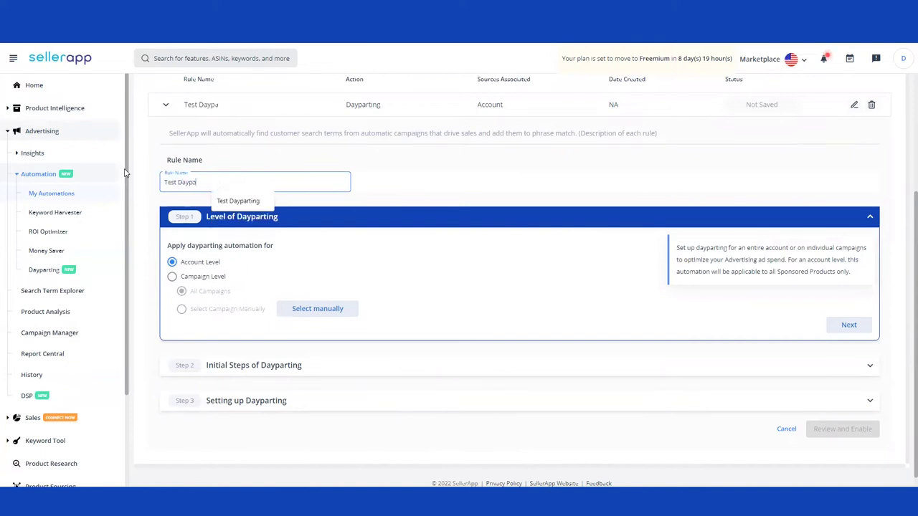
text(rting)
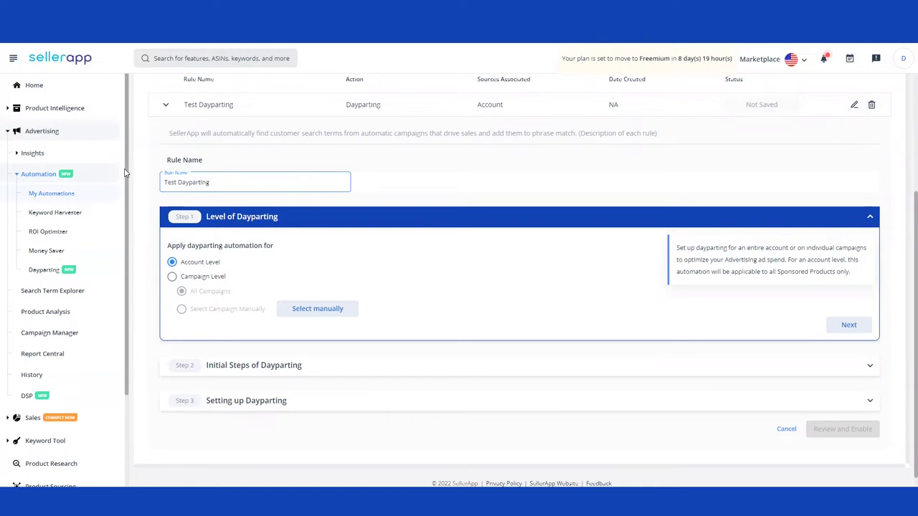
scroll(124, 172, down, 1)
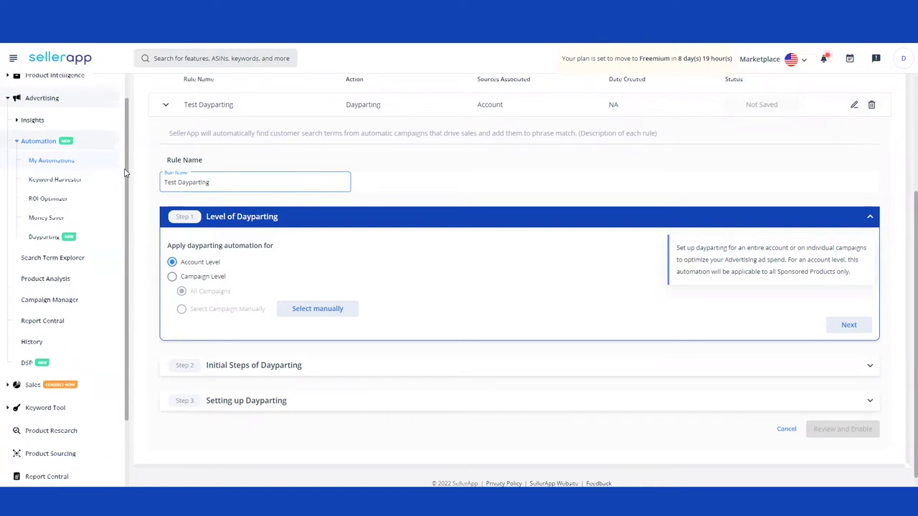
scroll(345, 218, down, 1)
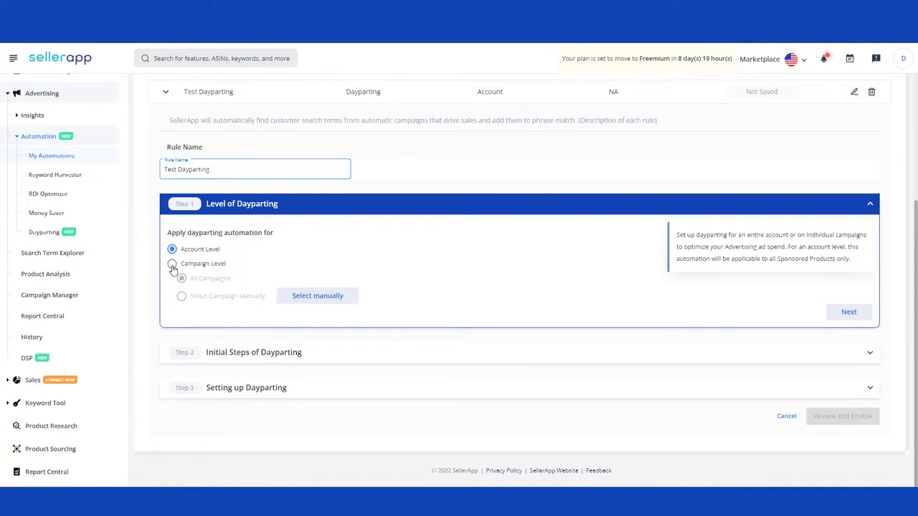
click(172, 264)
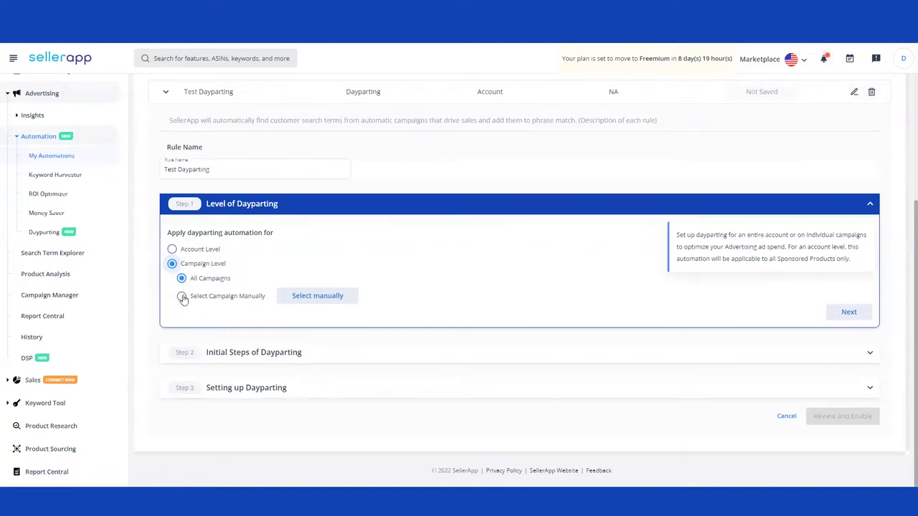
- Switch the rule back to Account Level and complete Step 1
click(172, 250)
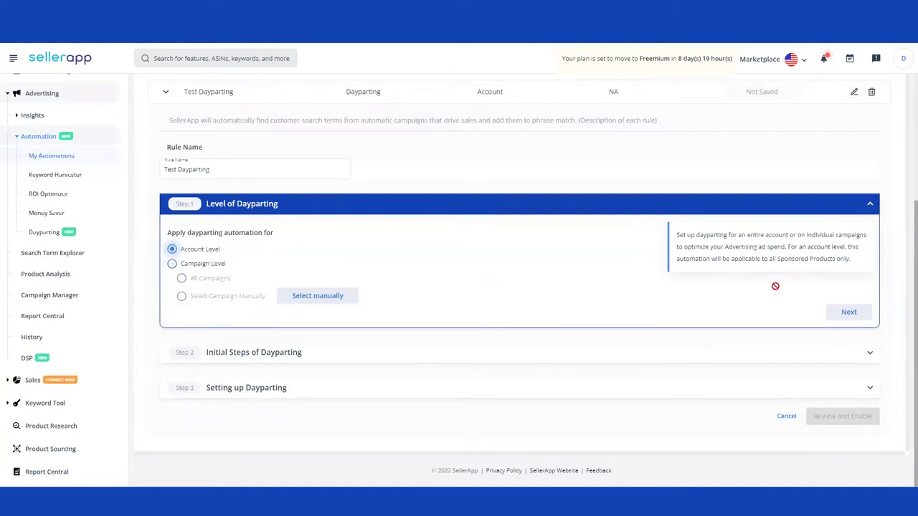
click(852, 314)
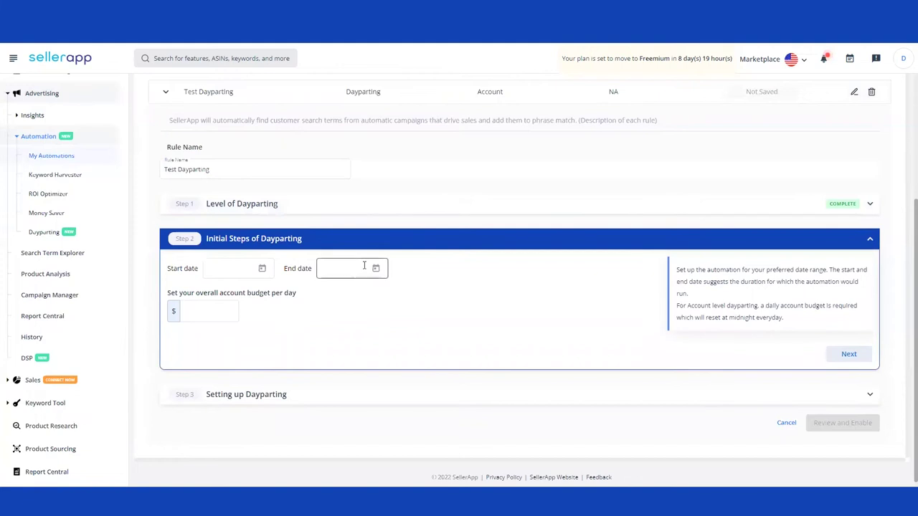
click(225, 269)
- Set start date July 15, end date July 31 and a $600 daily budget, completing Step 2
click(261, 268)
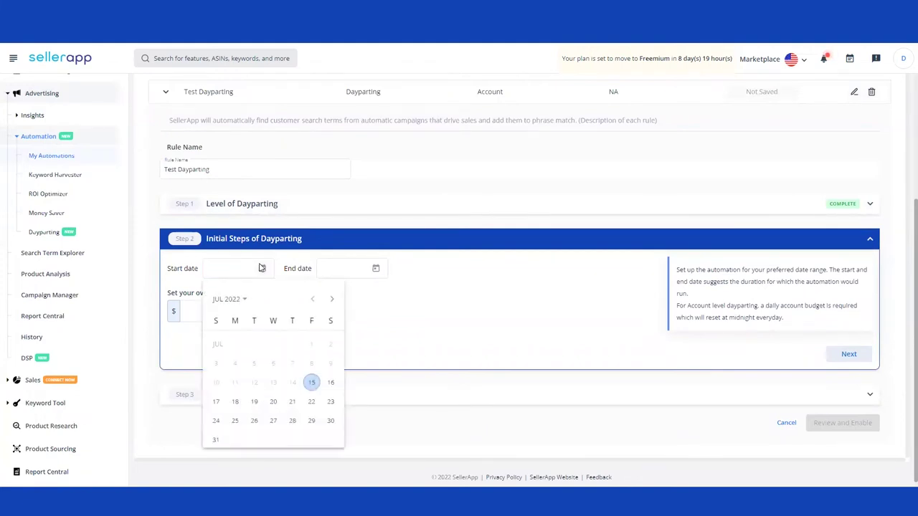
click(312, 383)
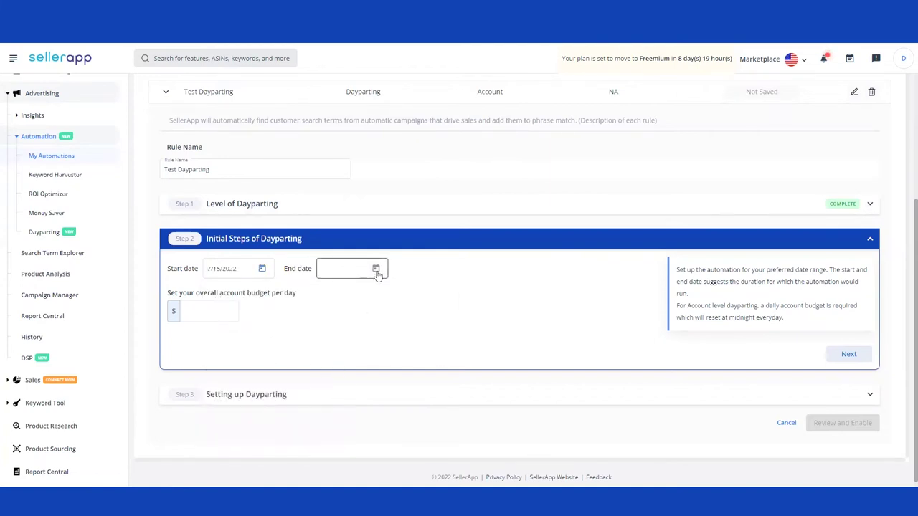
click(375, 270)
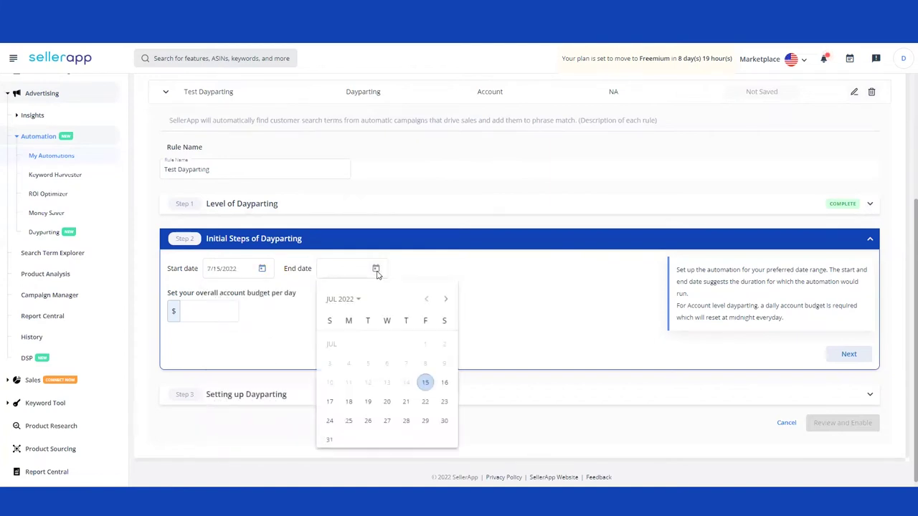
click(329, 438)
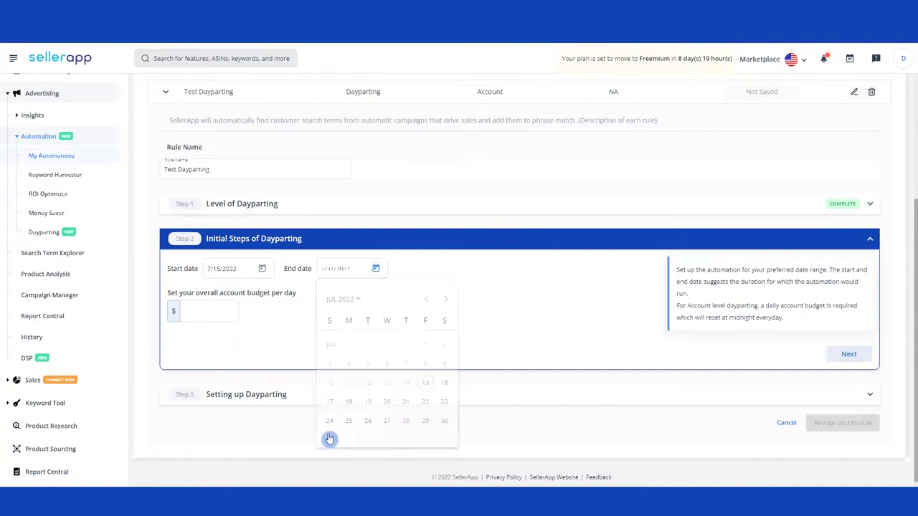
click(214, 311)
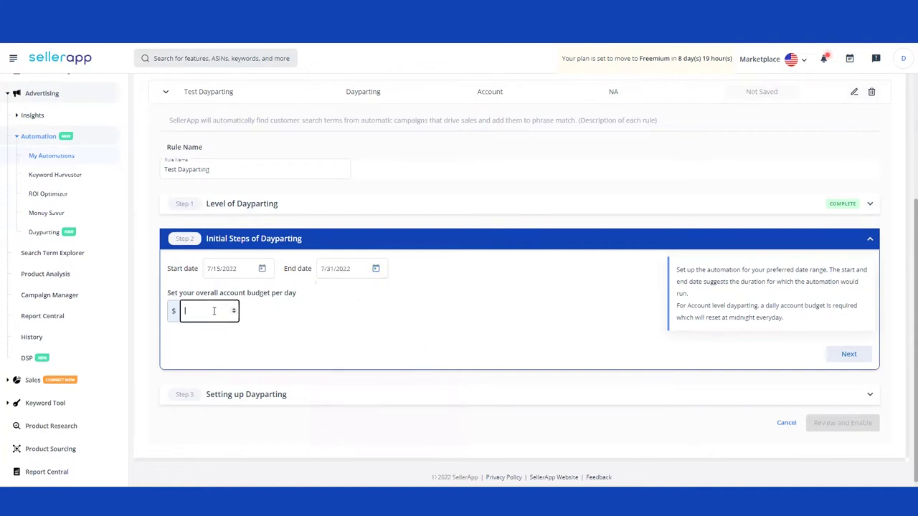
text(600)
click(849, 356)
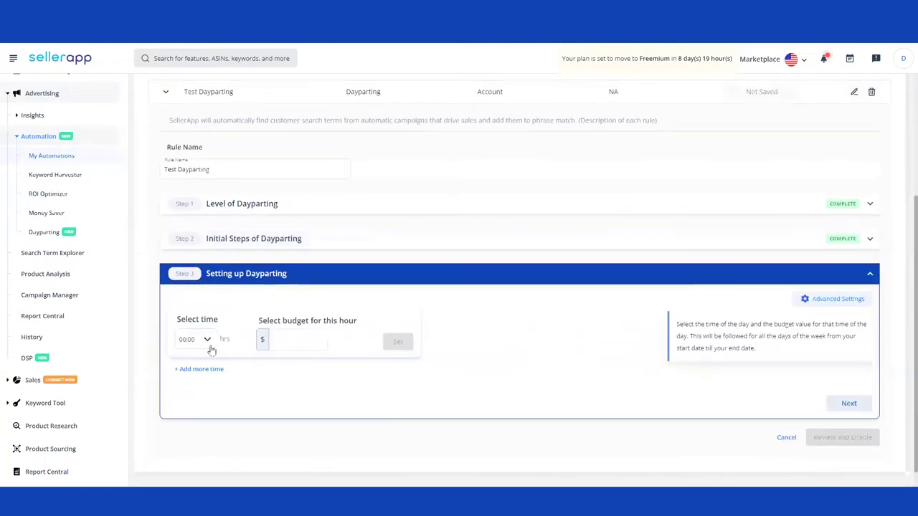
- Add hourly budget slots until four rows are available
scroll(196, 374, down, 1)
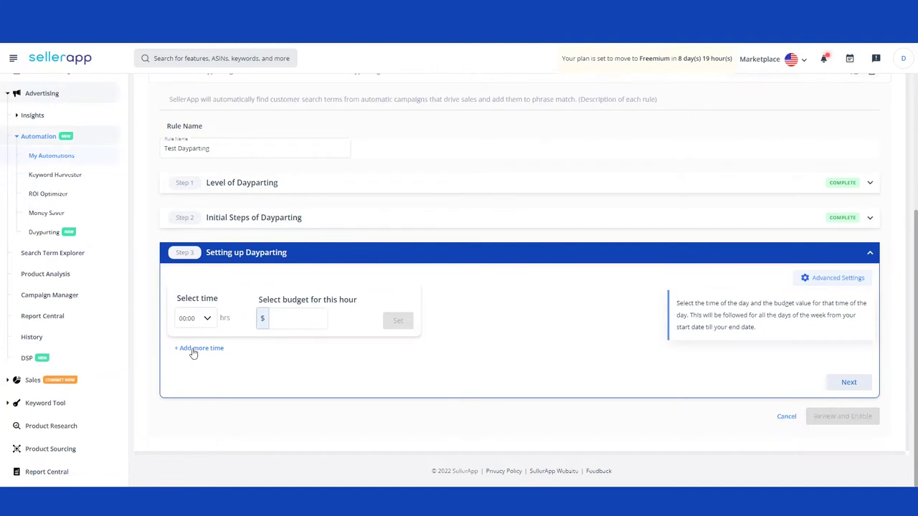
click(193, 348)
click(193, 414)
scroll(193, 414, down, 2)
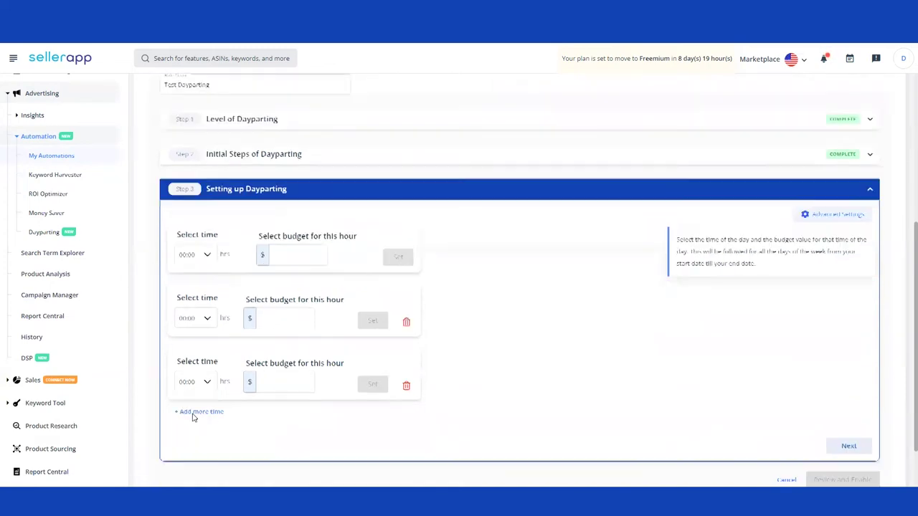
click(192, 349)
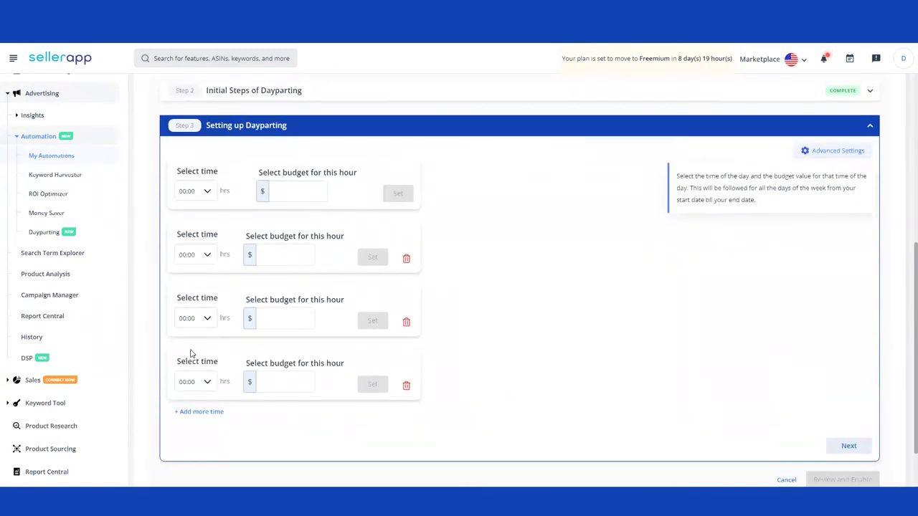
- Enter hourly budgets of 50, 100, 250 and 600 in the four slots
click(291, 190)
text(50)
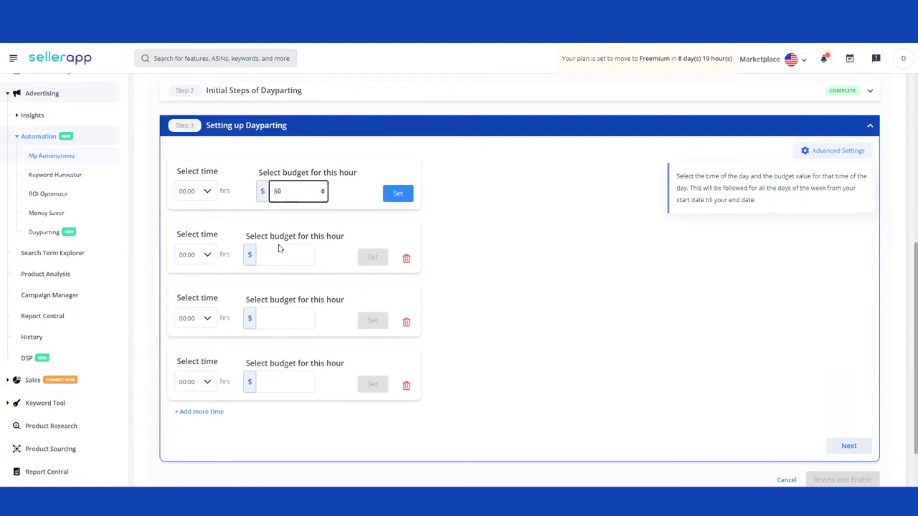
click(279, 248)
text(100)
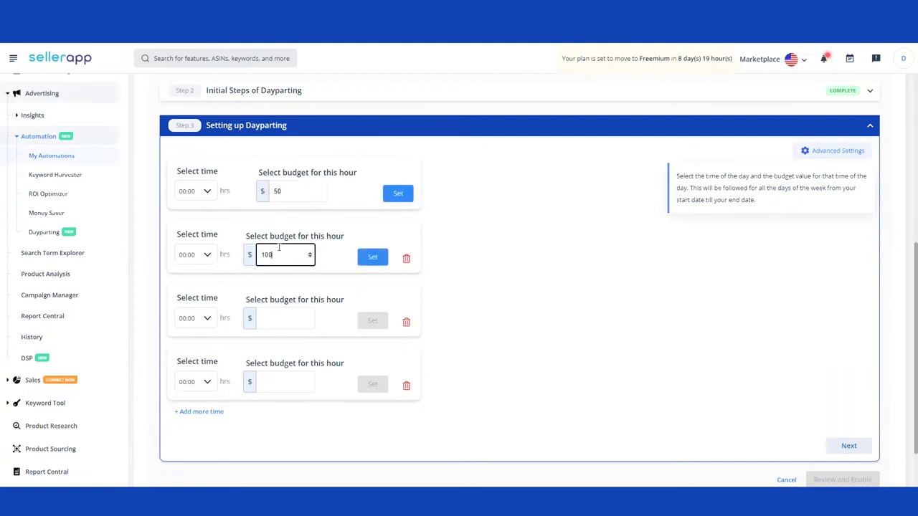
click(280, 319)
text(250)
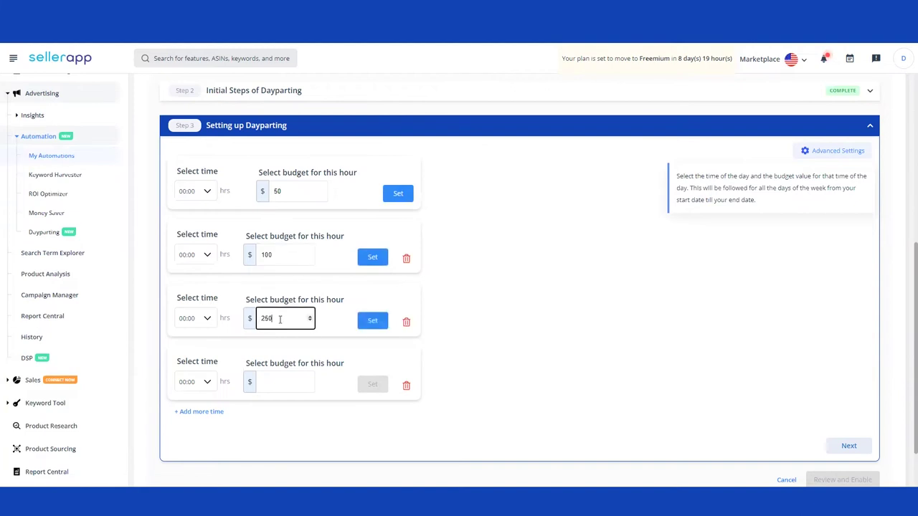
click(282, 388)
text(600)
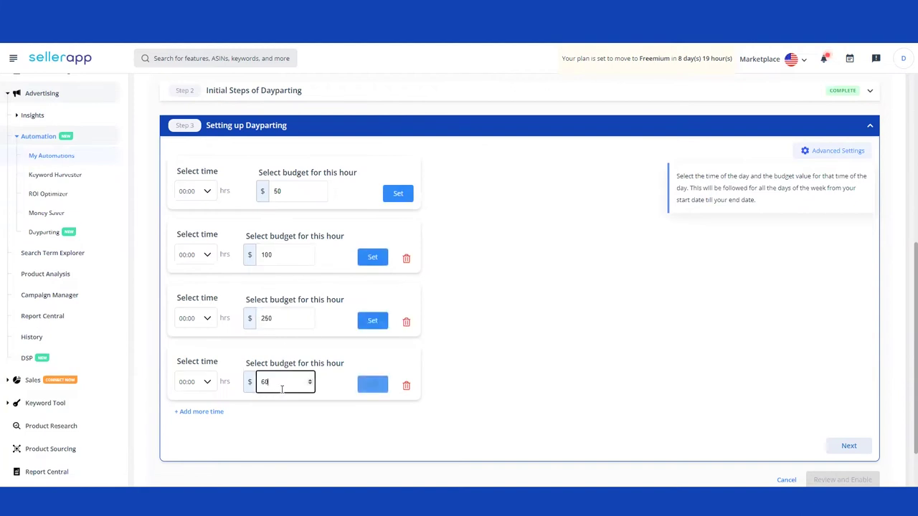
- Set the times of slots two to four to 06:00, 12:00 and 18:00
click(188, 256)
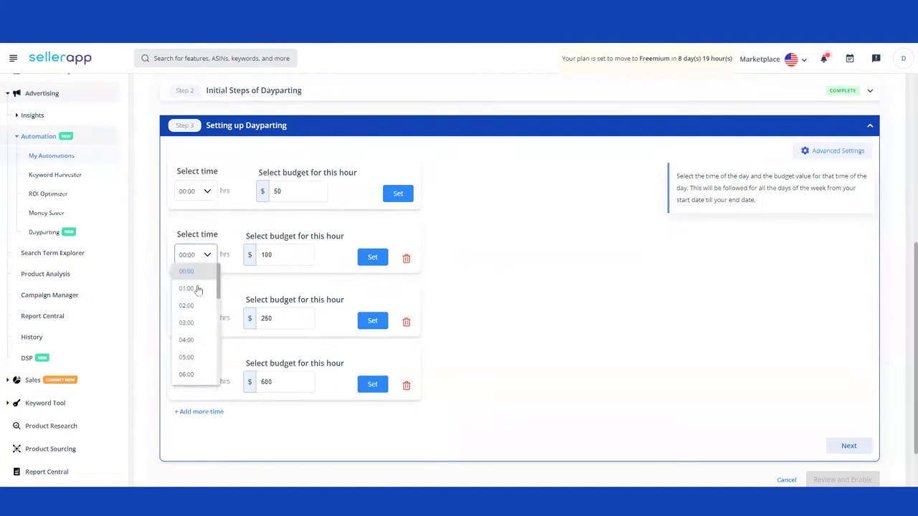
click(196, 382)
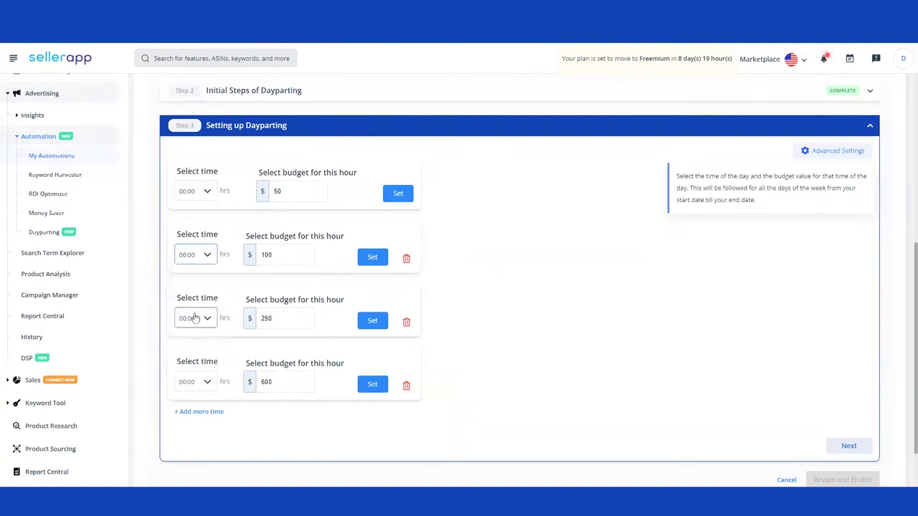
click(195, 318)
scroll(203, 434, down, 3)
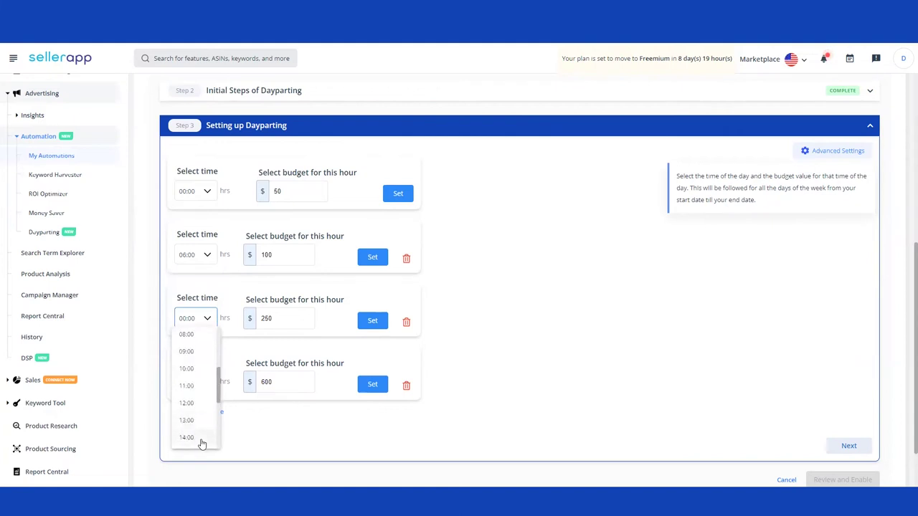
click(193, 403)
click(195, 386)
scroll(195, 388, down, 6)
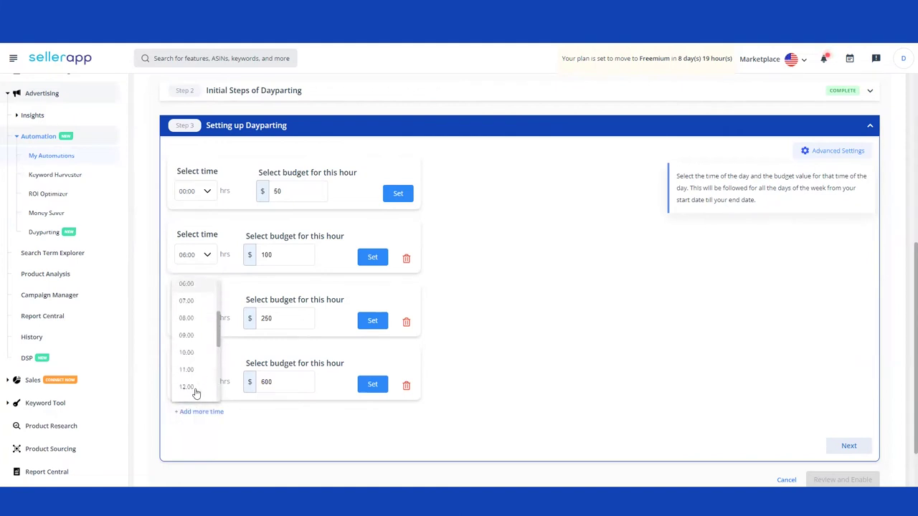
click(192, 330)
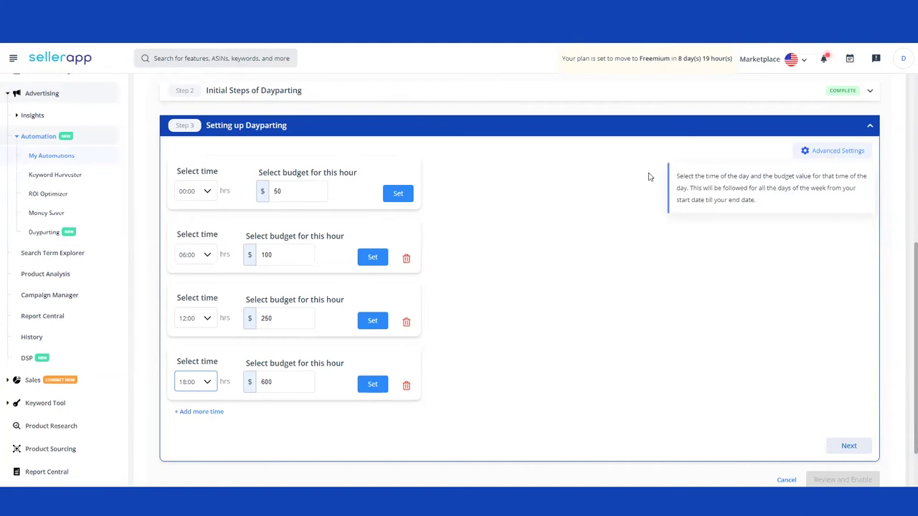
click(823, 156)
- In Advanced Settings, show the weekly budget hourly in dollar amounts, divided equally
click(823, 156)
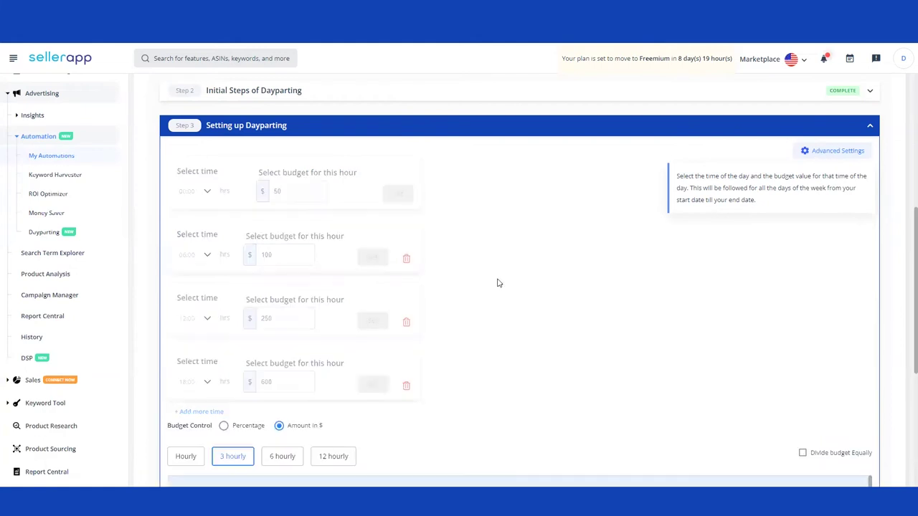
scroll(498, 282, down, 3)
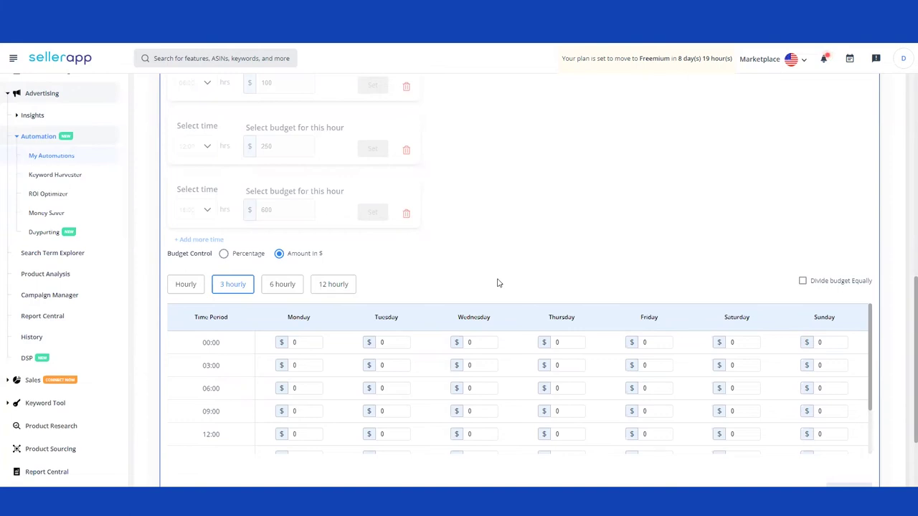
scroll(498, 283, down, 3)
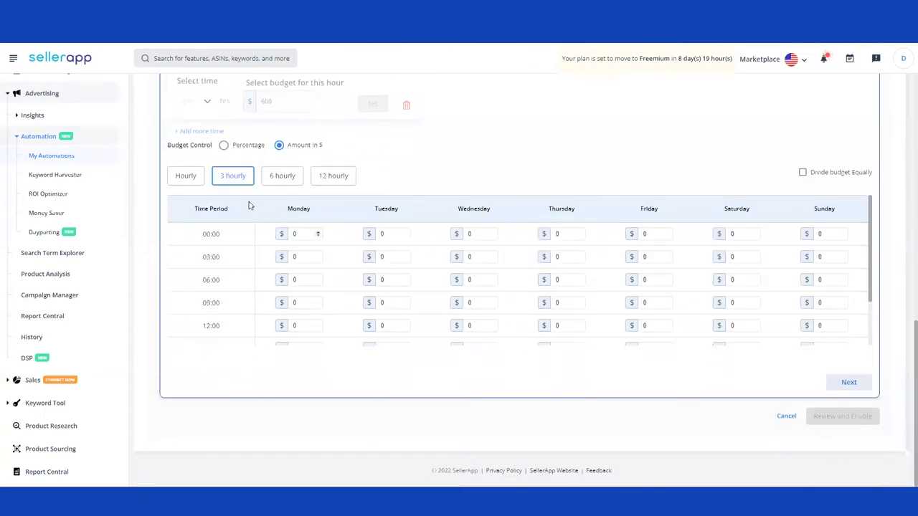
scroll(251, 205, up, 1)
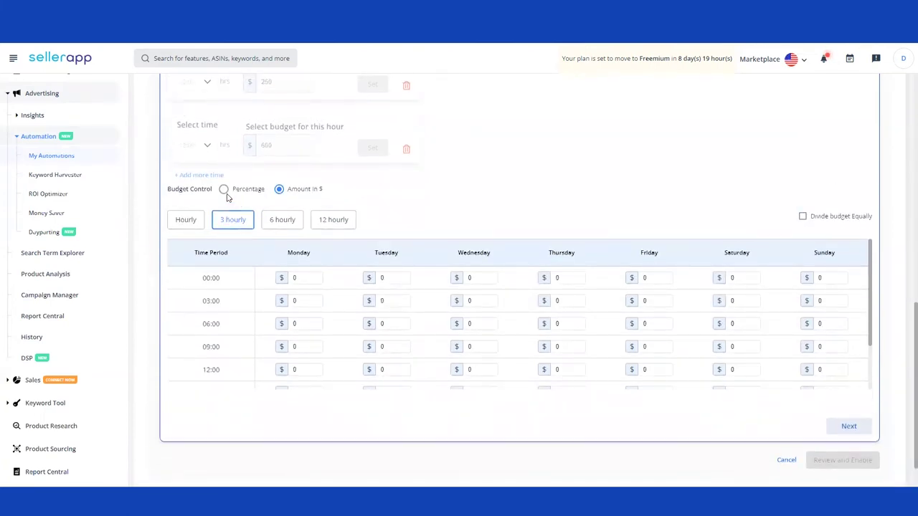
click(223, 189)
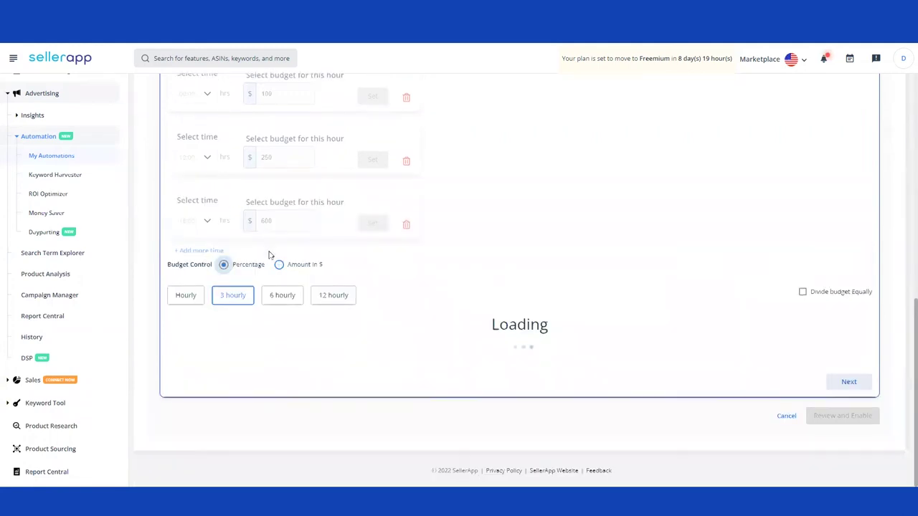
click(279, 189)
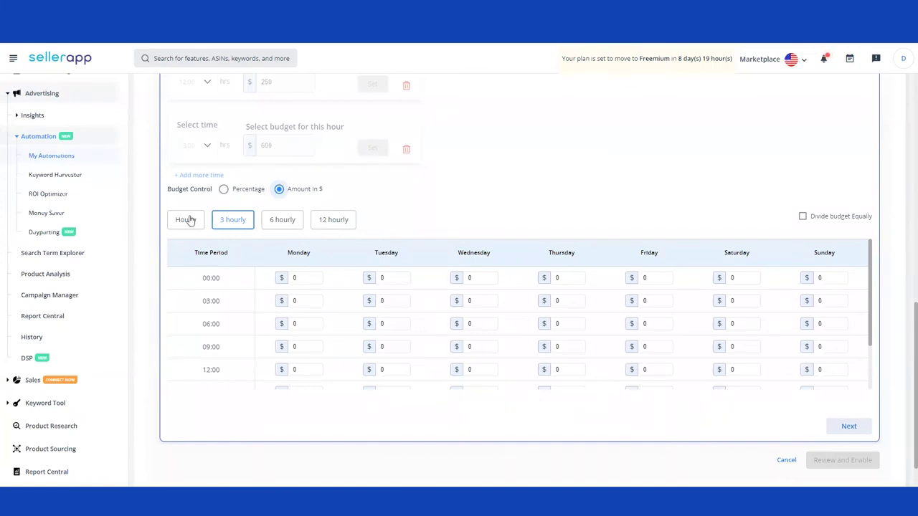
click(186, 220)
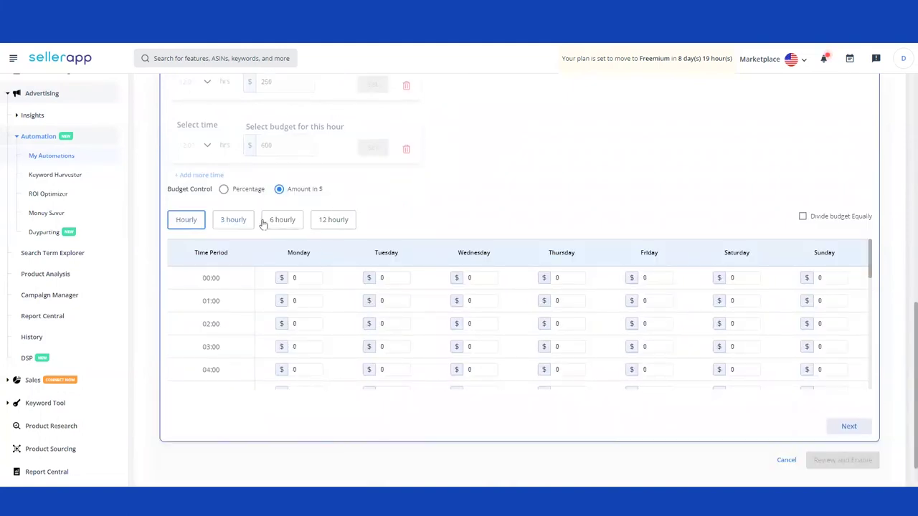
scroll(417, 334, down, 2)
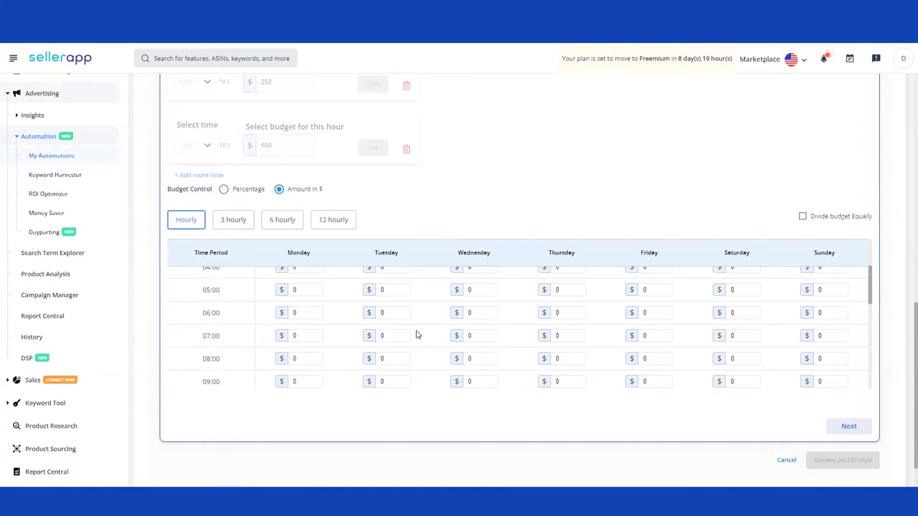
click(803, 218)
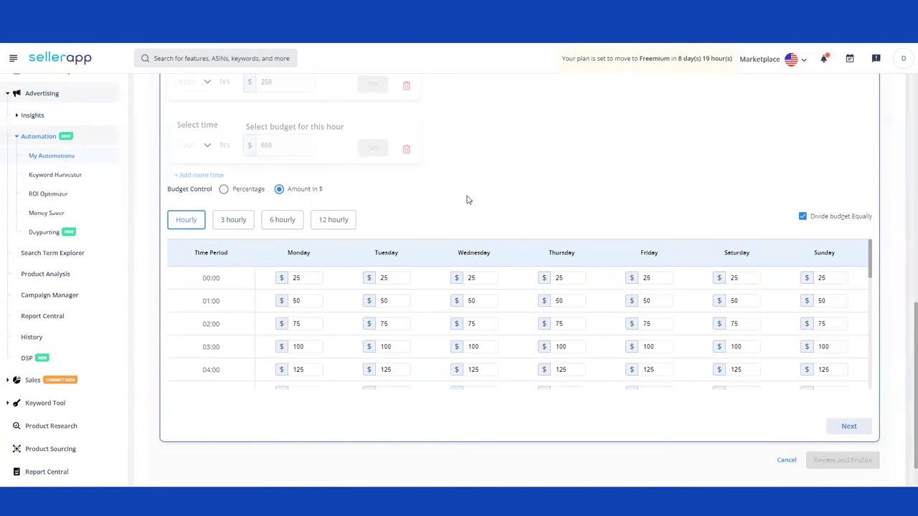
- Scroll back up to the four timed budget slots
scroll(467, 200, up, 4)
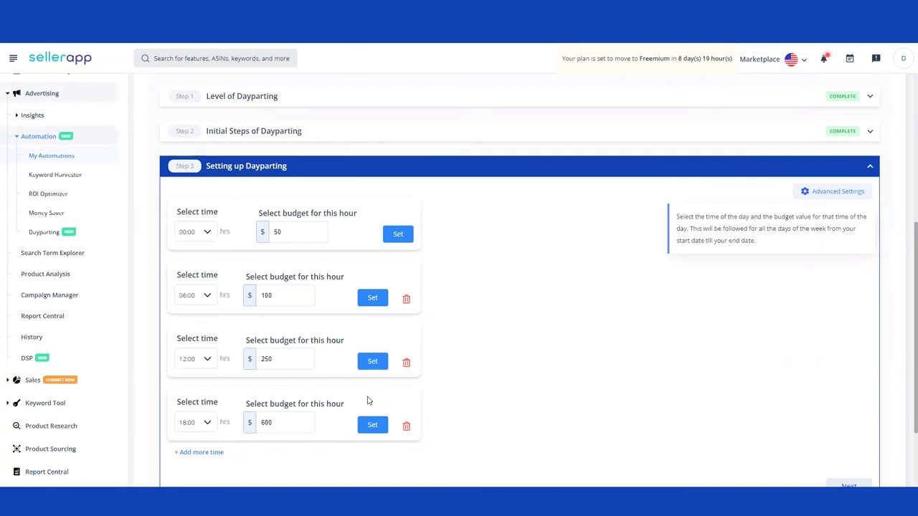
- Lock in the slots 00:00 $50, 06:00 $100, 12:00 $250 and 18:00 $600
click(403, 239)
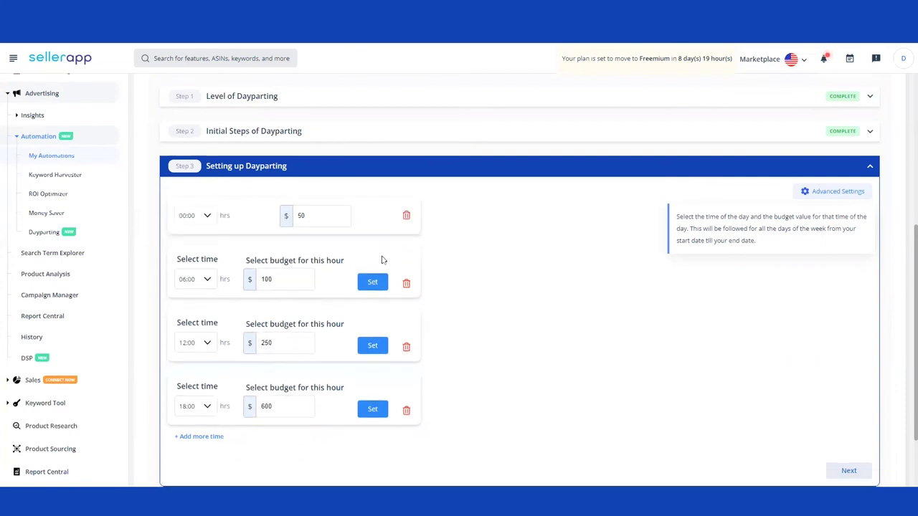
click(371, 280)
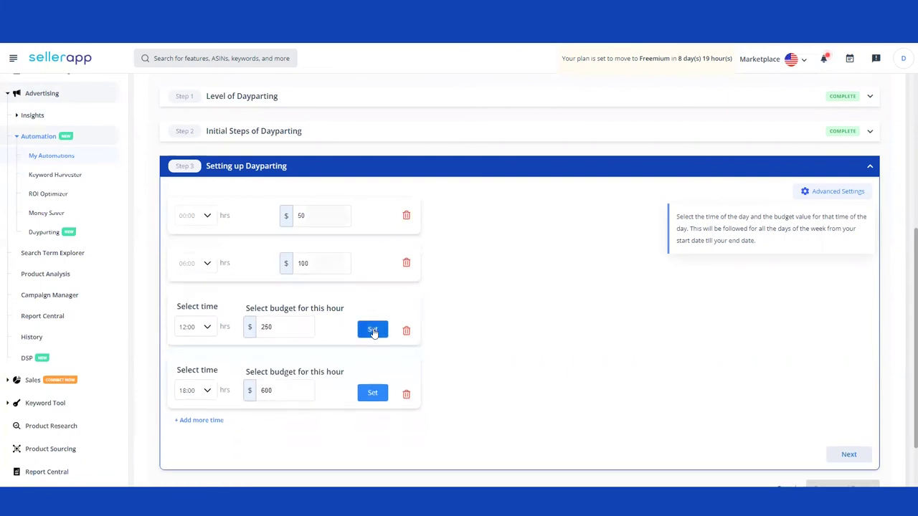
click(372, 332)
click(372, 374)
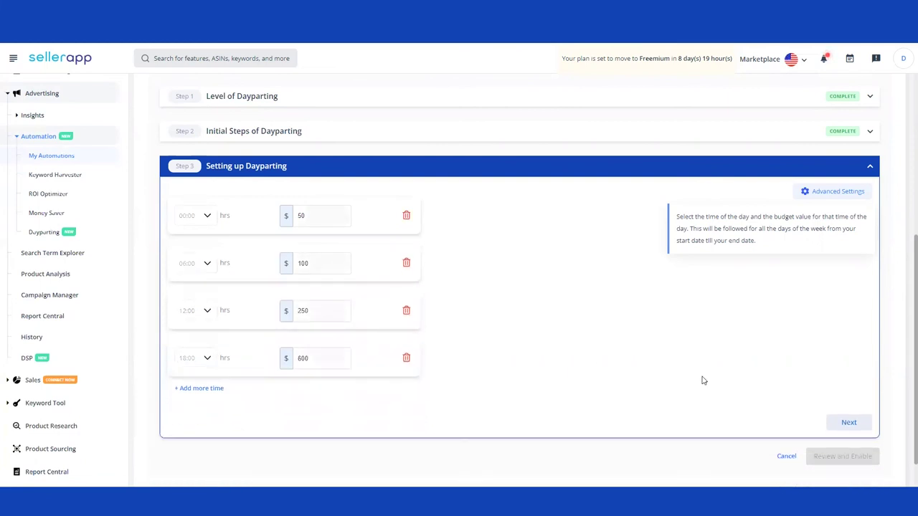
scroll(703, 381, down, 1)
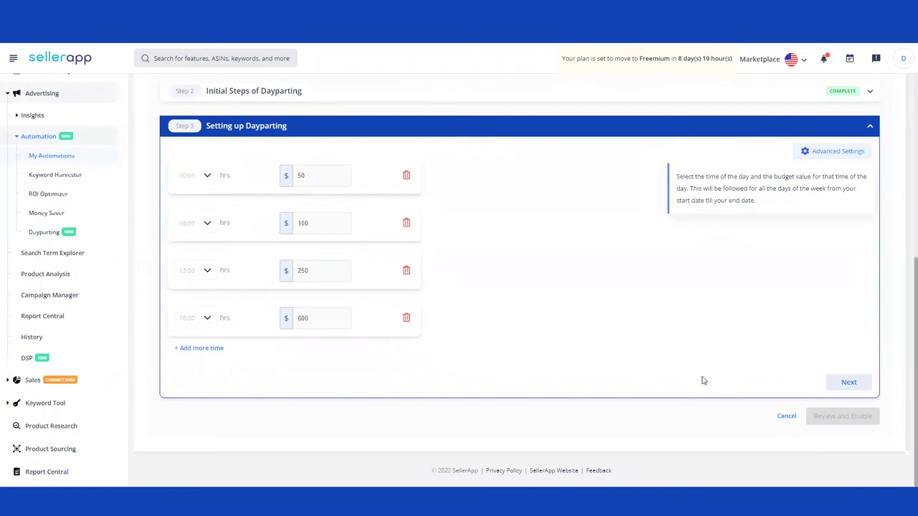